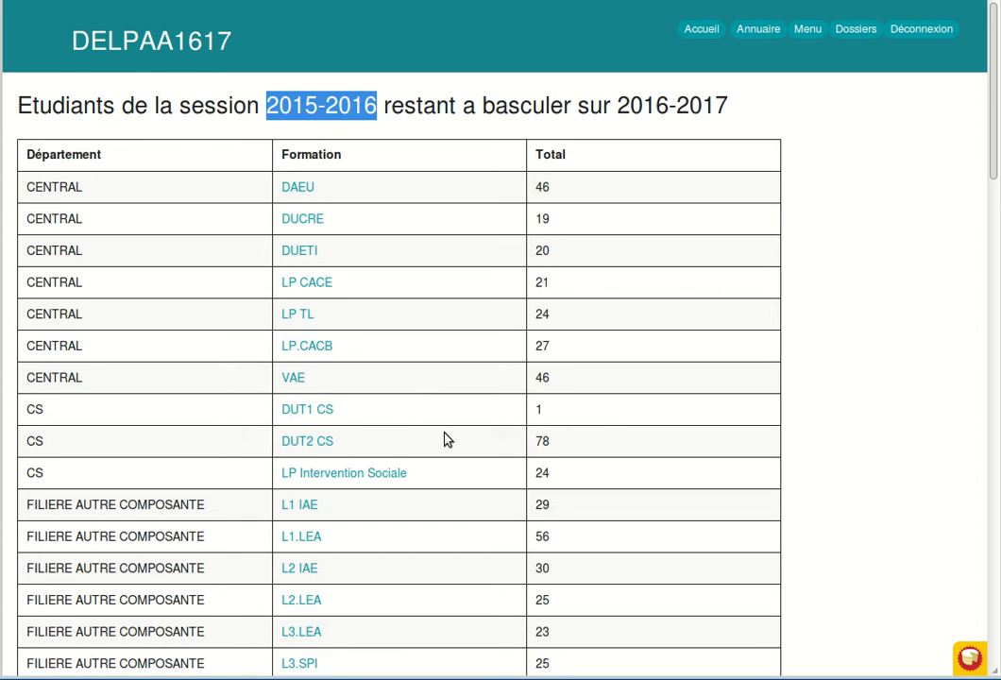
Open the DUT1 GEAS formation from the table of 2015-2016 students remaining to be transferred to 2016-2017
scroll(447, 439, down, 4)
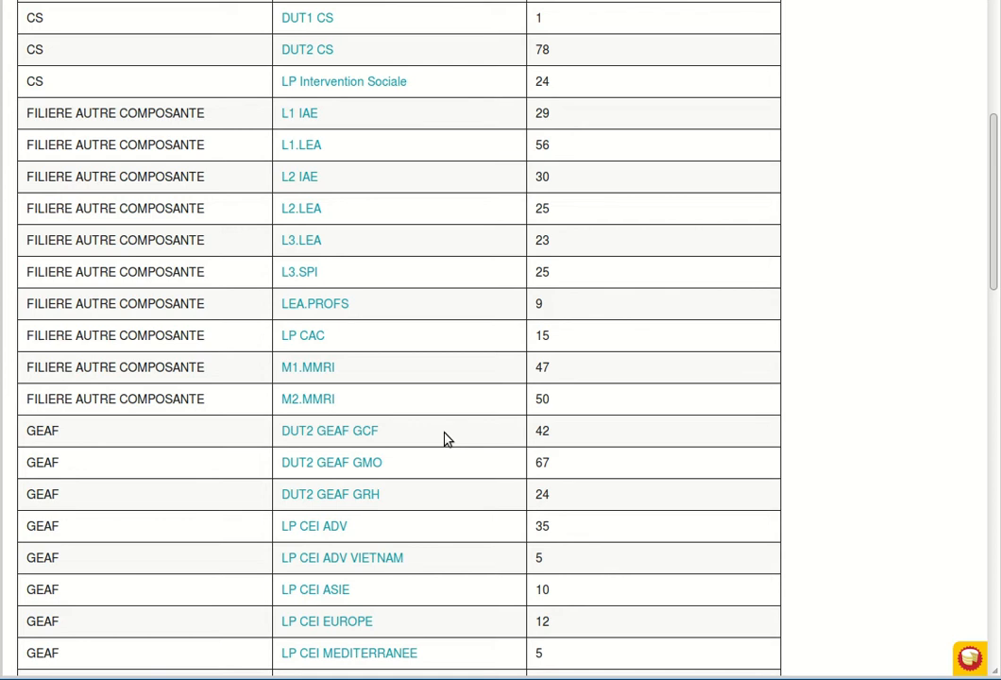
scroll(447, 439, down, 1)
scroll(447, 440, down, 1)
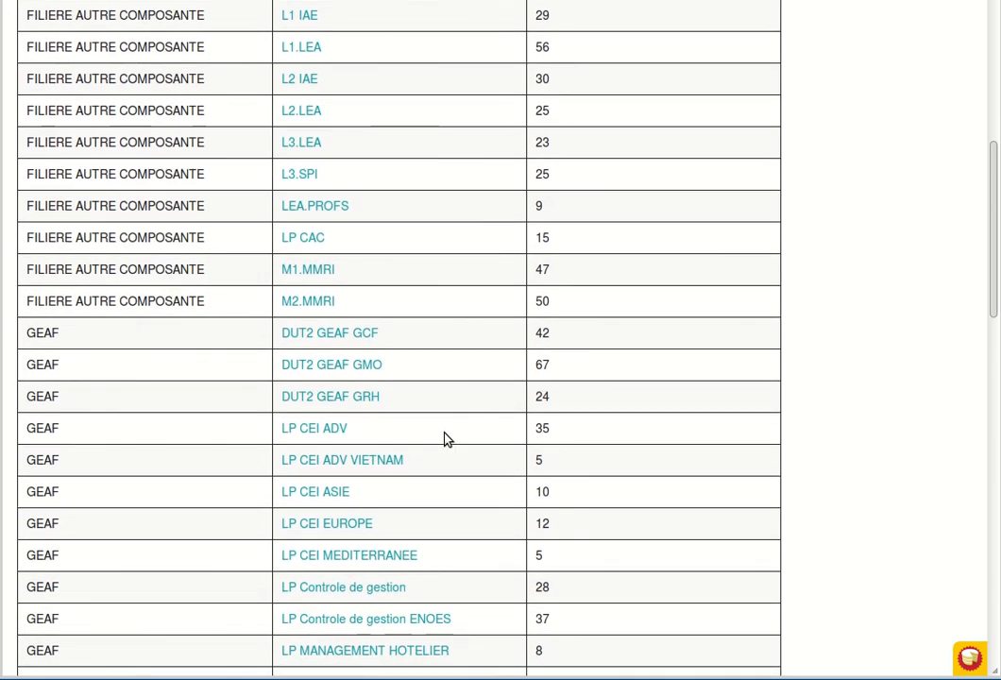
scroll(446, 439, down, 4)
scroll(447, 439, down, 1)
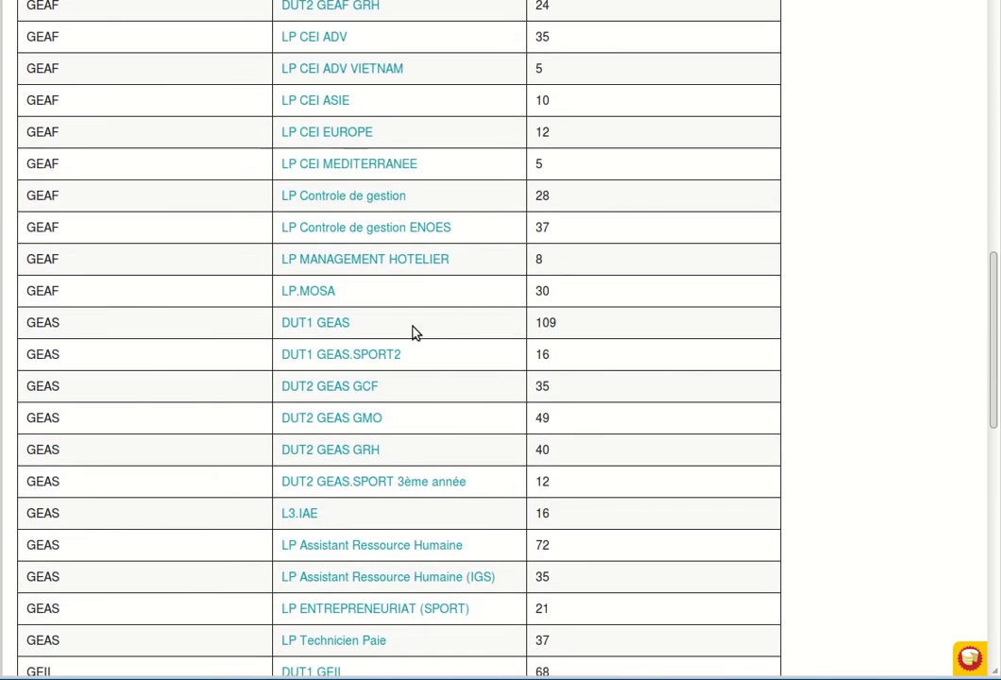
click(328, 327)
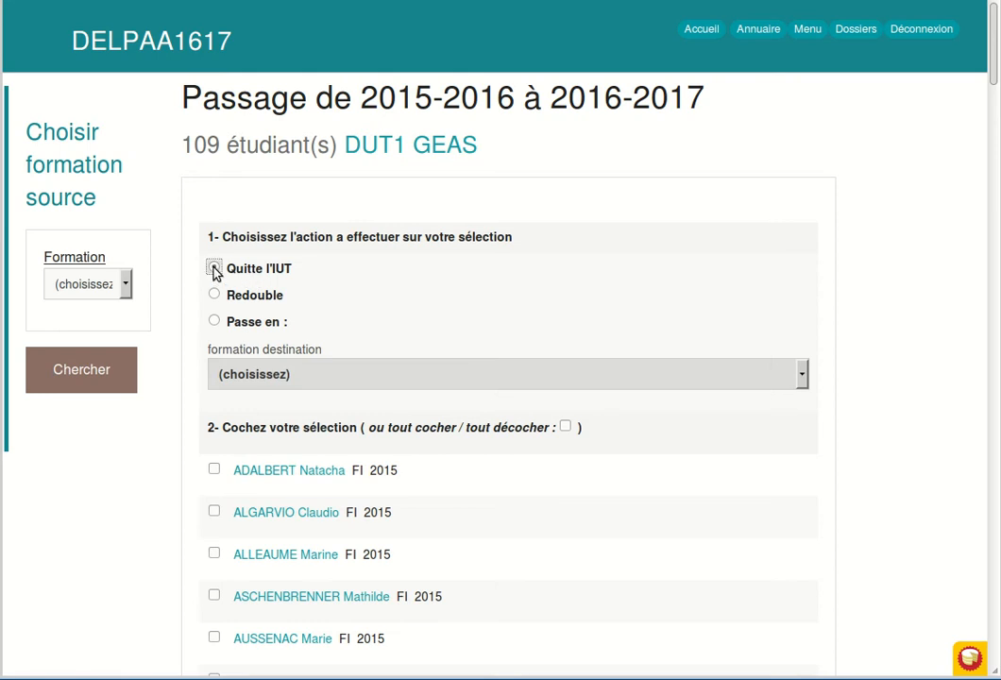
Mark the first three DUT1 GEAS students as leaving with Quitte l'IUT and validate the change
click(214, 469)
click(214, 511)
click(213, 553)
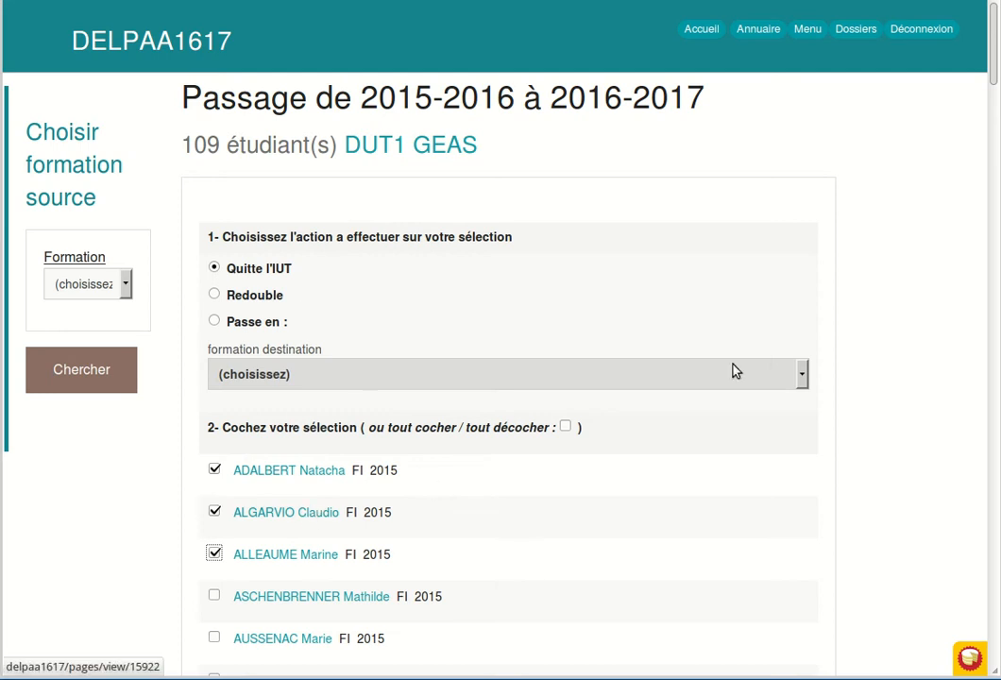
drag(994, 66, 975, 642)
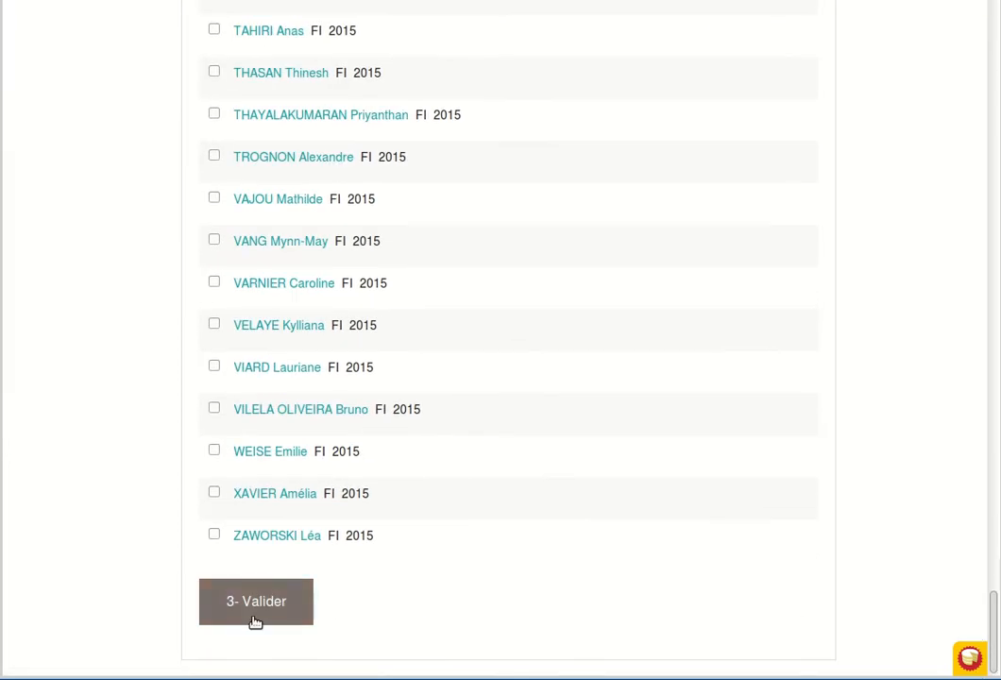
click(274, 605)
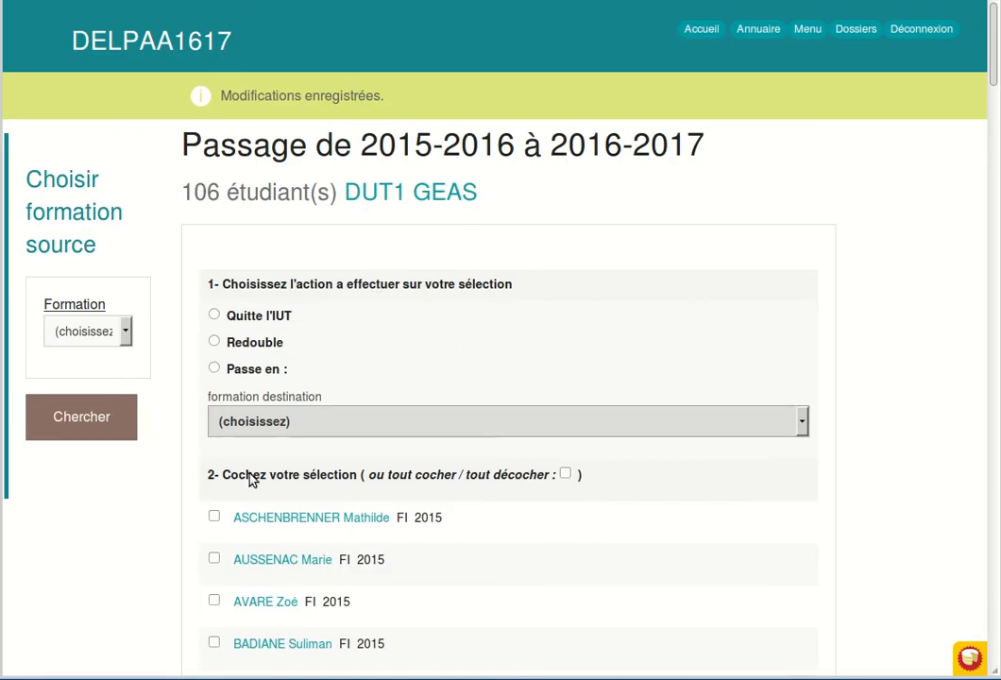
Assign the Redouble action to the first three students in the remaining DUT1 GEAS list and validate it
click(214, 343)
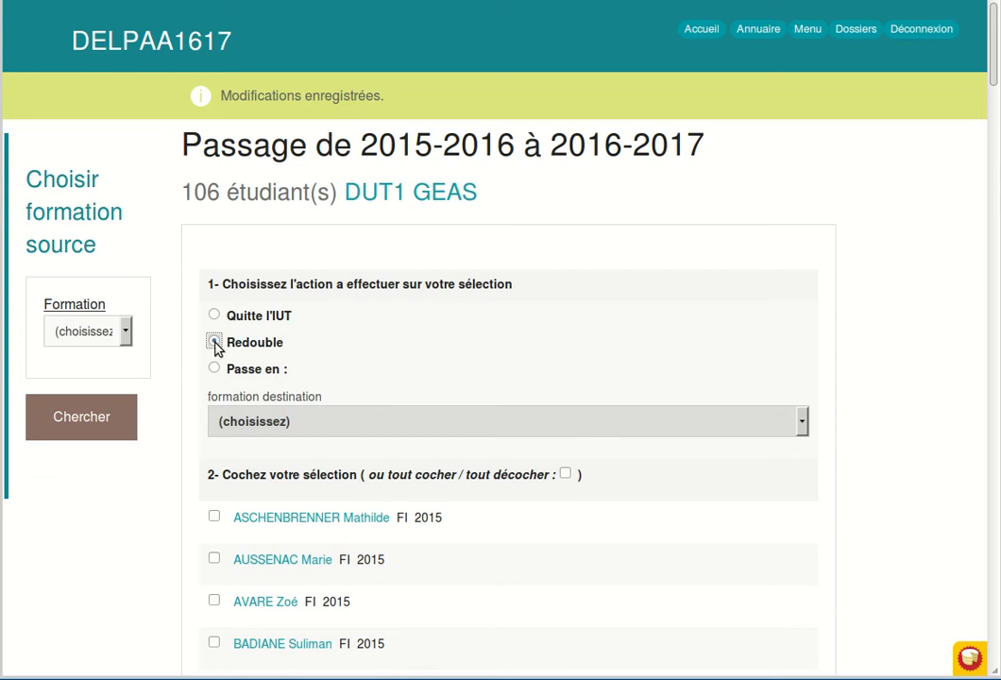
click(215, 517)
click(214, 558)
click(214, 601)
drag(994, 74, 950, 666)
click(291, 602)
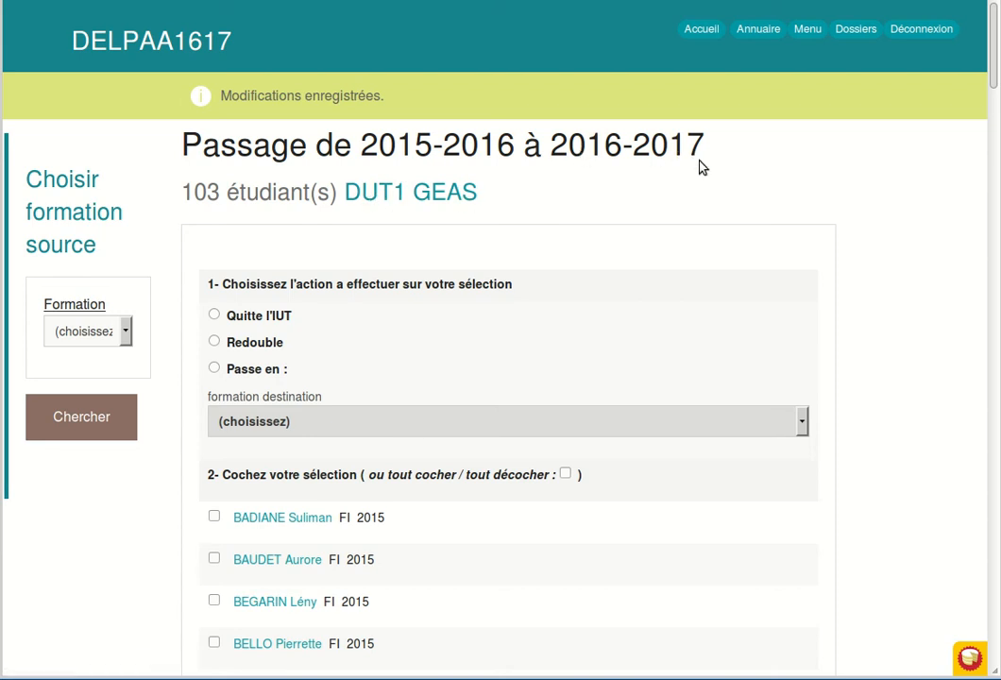
Choose Passe en with destination DUT2 GEAS GCF and select the first four students in the list
click(215, 369)
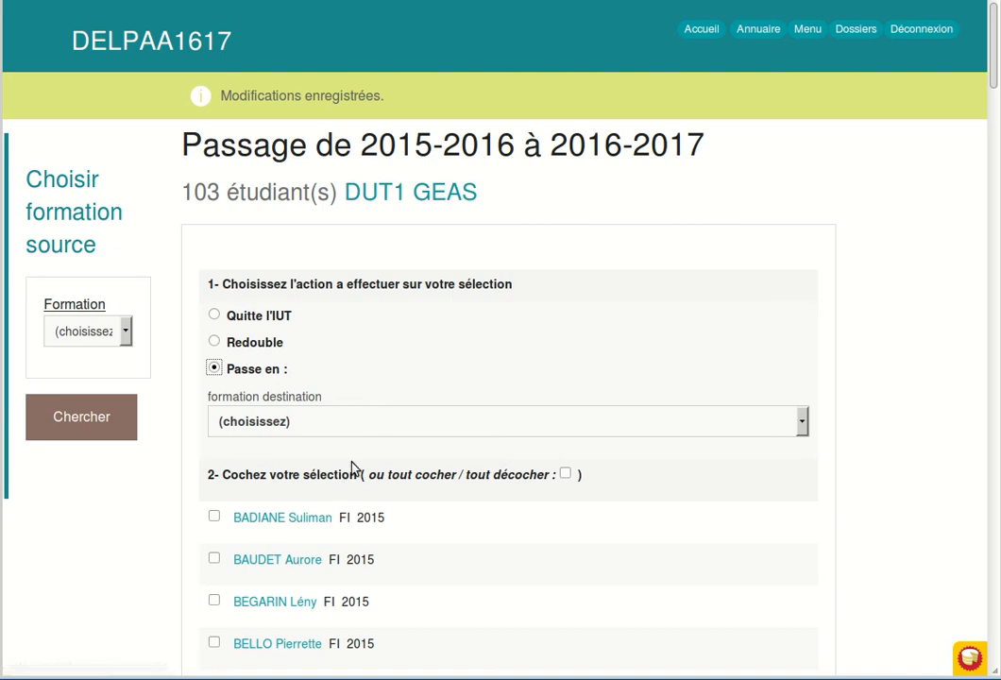
click(369, 429)
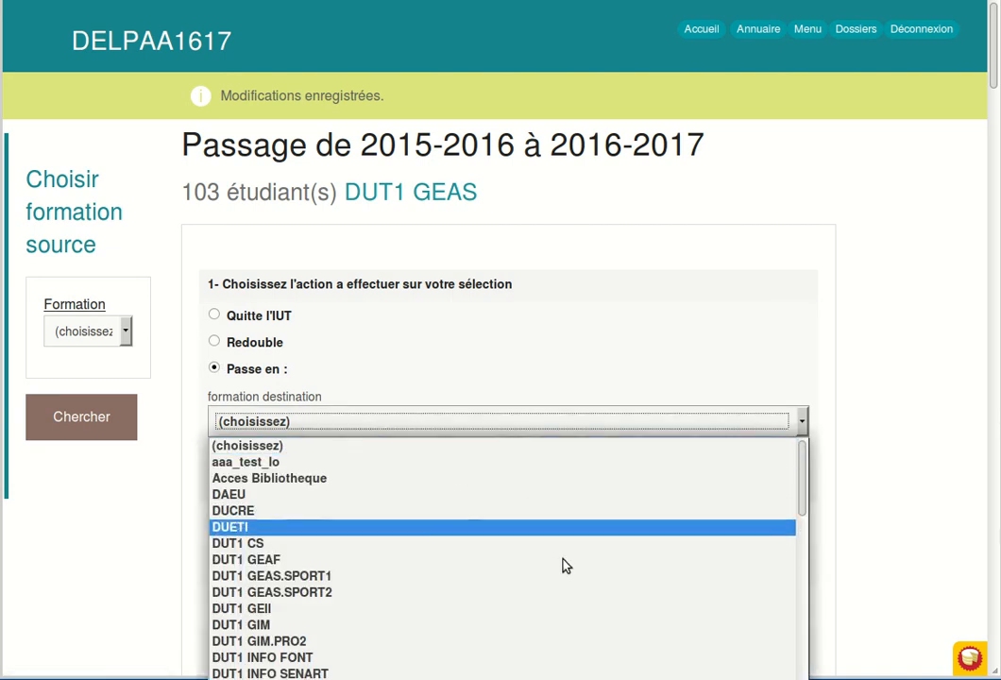
scroll(516, 615, down, 3)
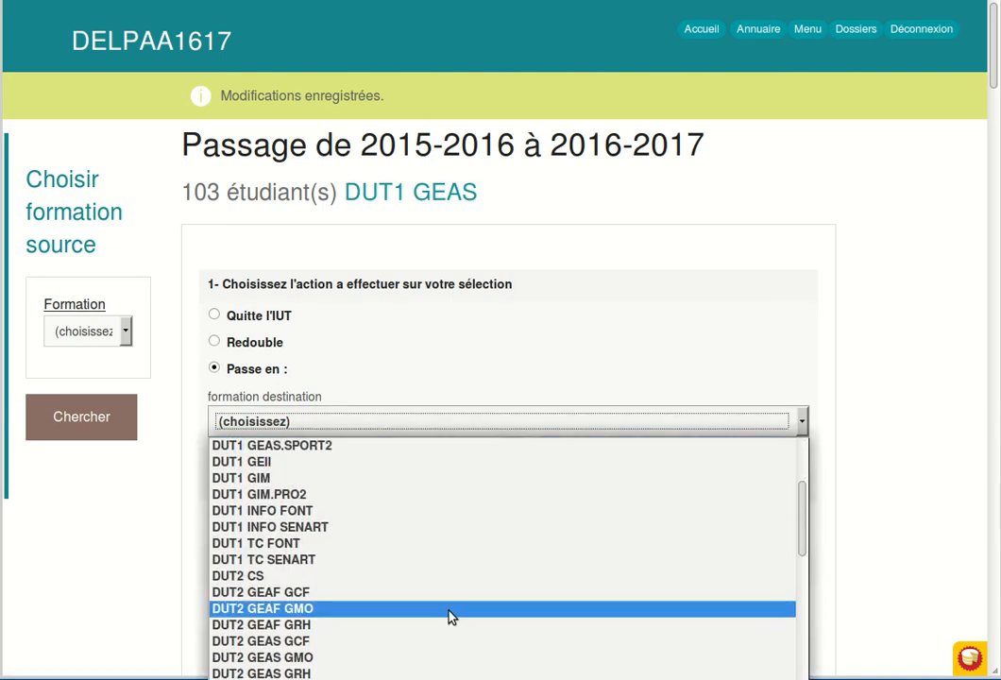
click(313, 644)
click(215, 517)
click(214, 559)
click(214, 601)
click(215, 642)
Extend the selection to all remaining DUT1 GEAS students and validate their passage to DUT2 GEAS GCF
scroll(489, 574, down, 2)
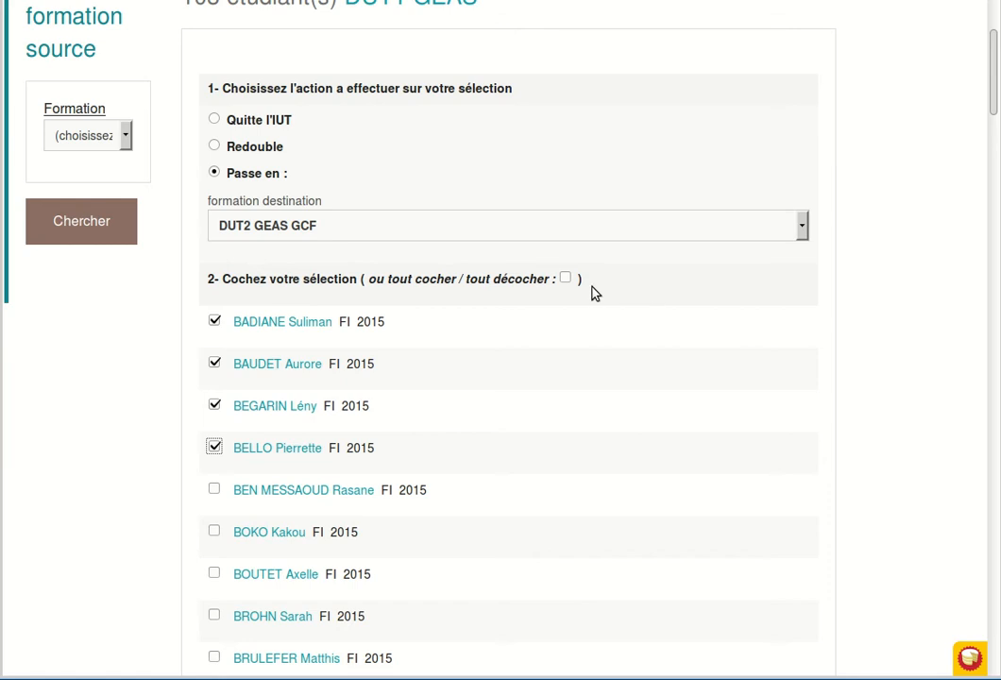
click(565, 279)
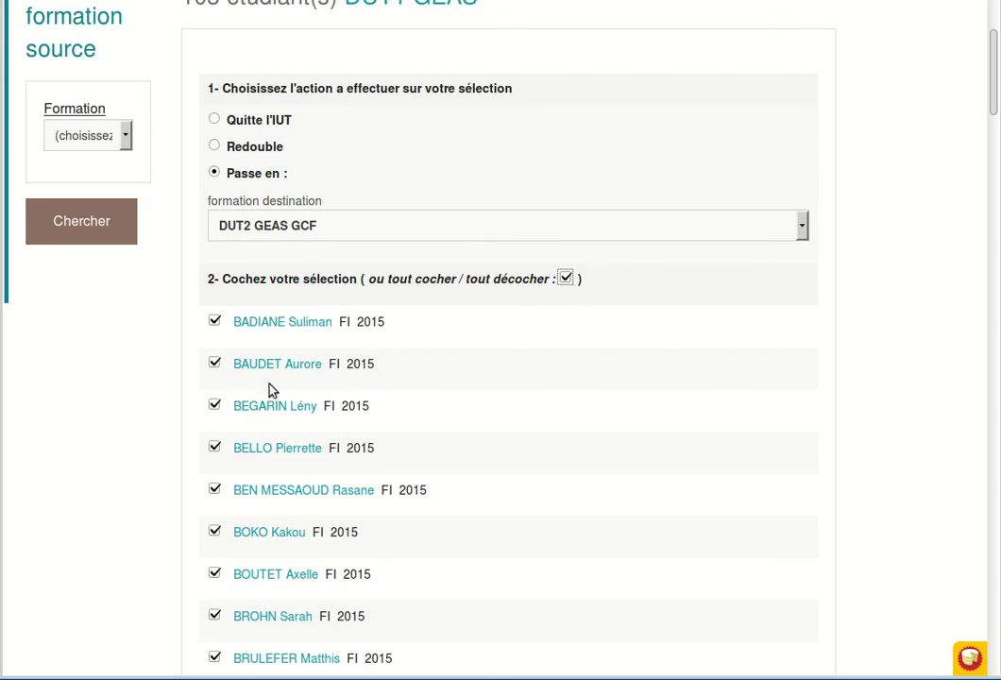
scroll(283, 380, down, 15)
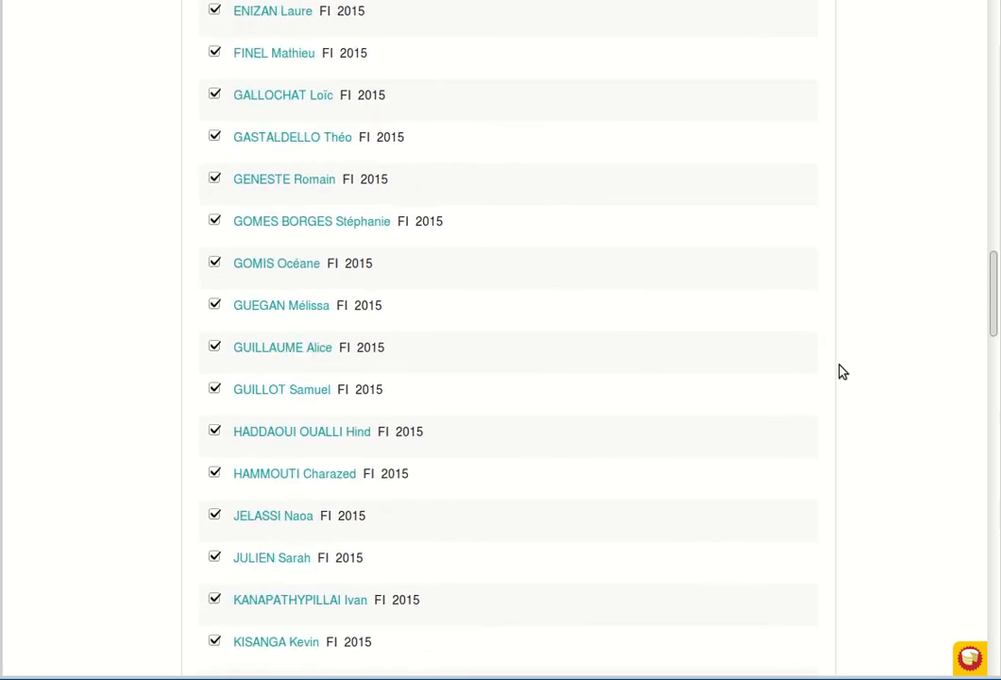
scroll(267, 383, up, 18)
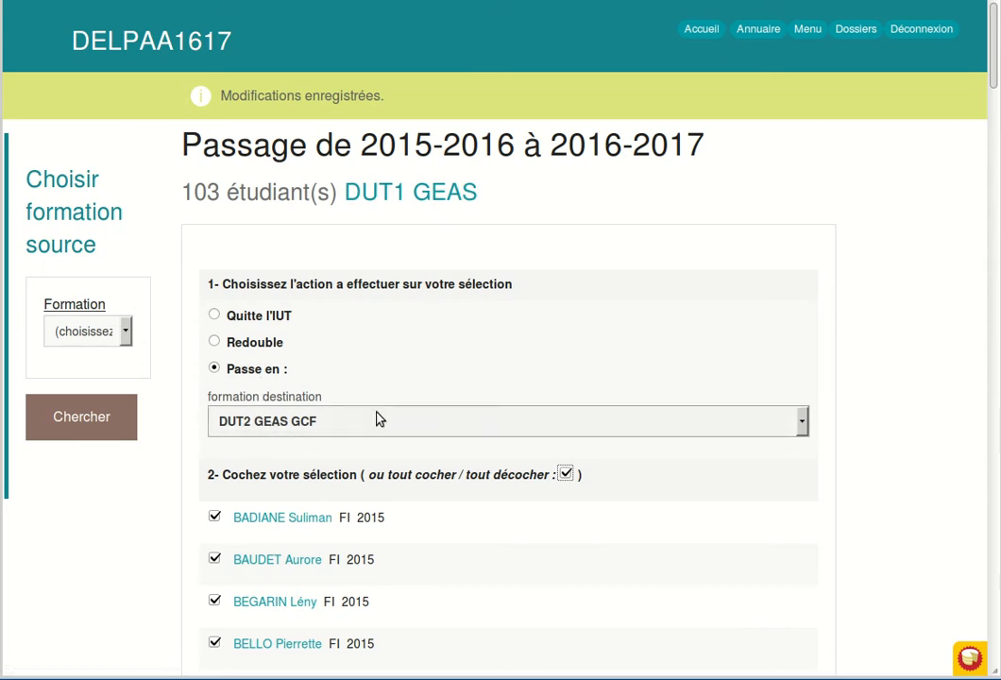
drag(992, 90, 993, 652)
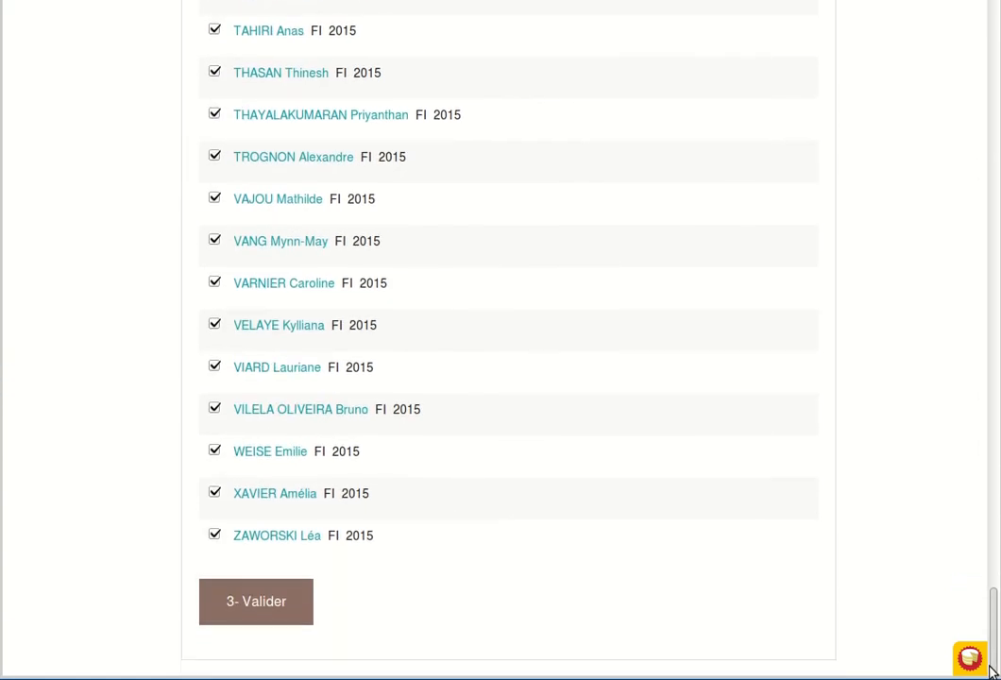
click(256, 609)
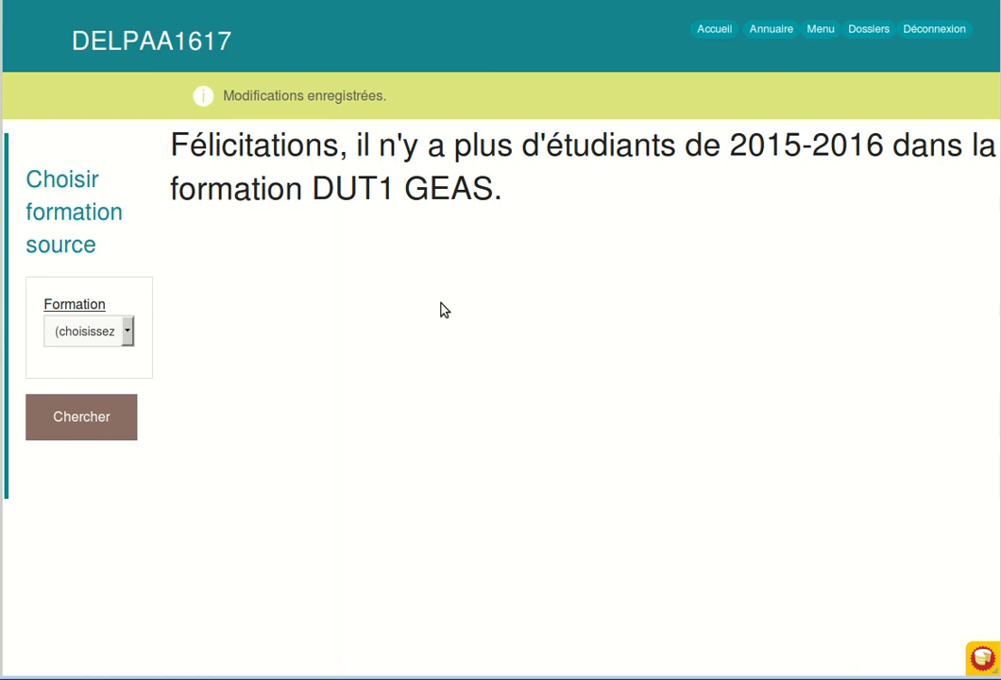
Load the students of the DUT2 CS source formation
click(126, 333)
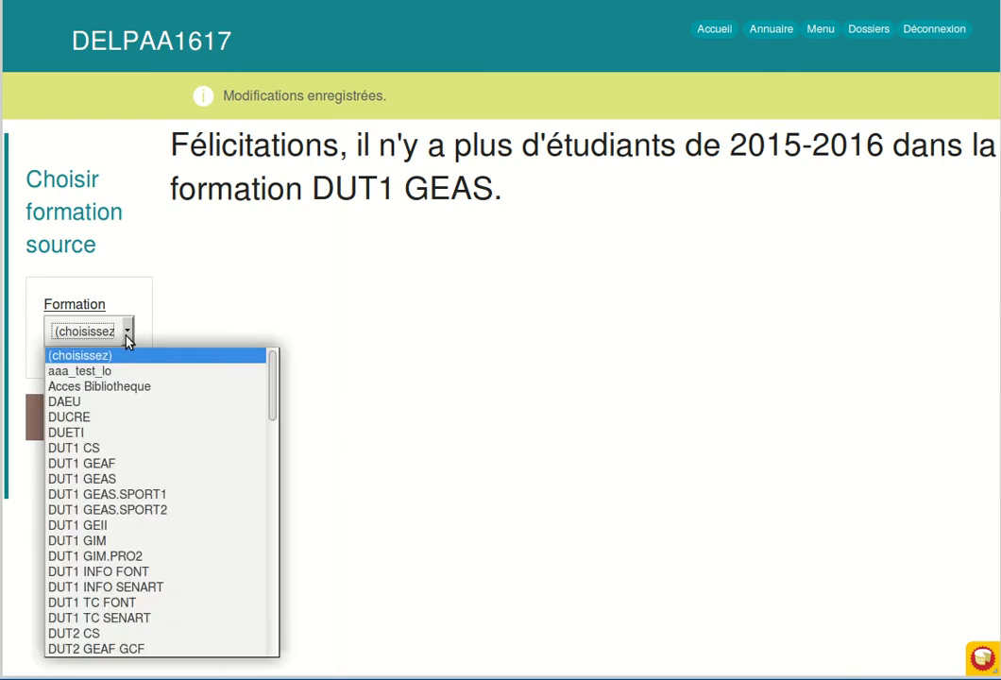
scroll(191, 499, down, 2)
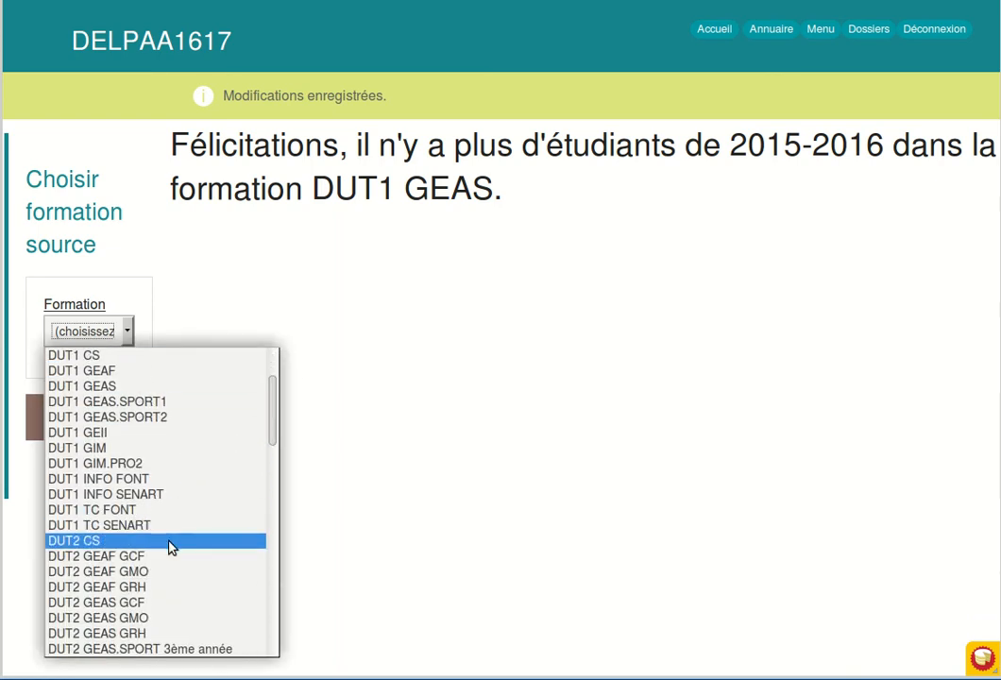
click(171, 546)
click(79, 417)
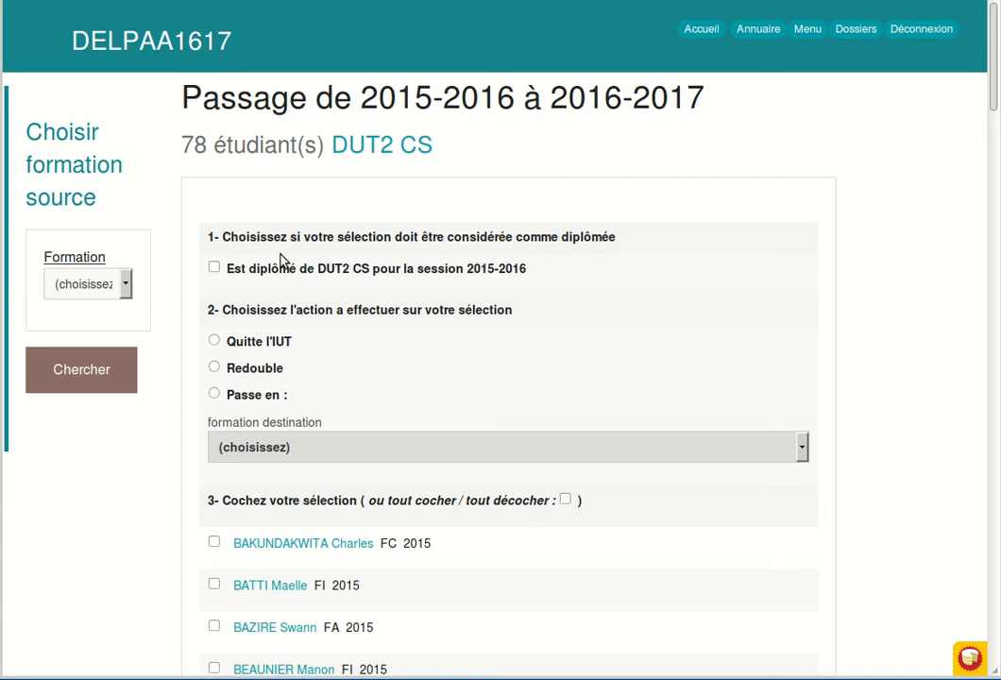
Mark the first three DUT2 CS students as 2015-2016 graduates with the action Quitte l'IUT and validate
click(213, 544)
click(213, 585)
click(213, 626)
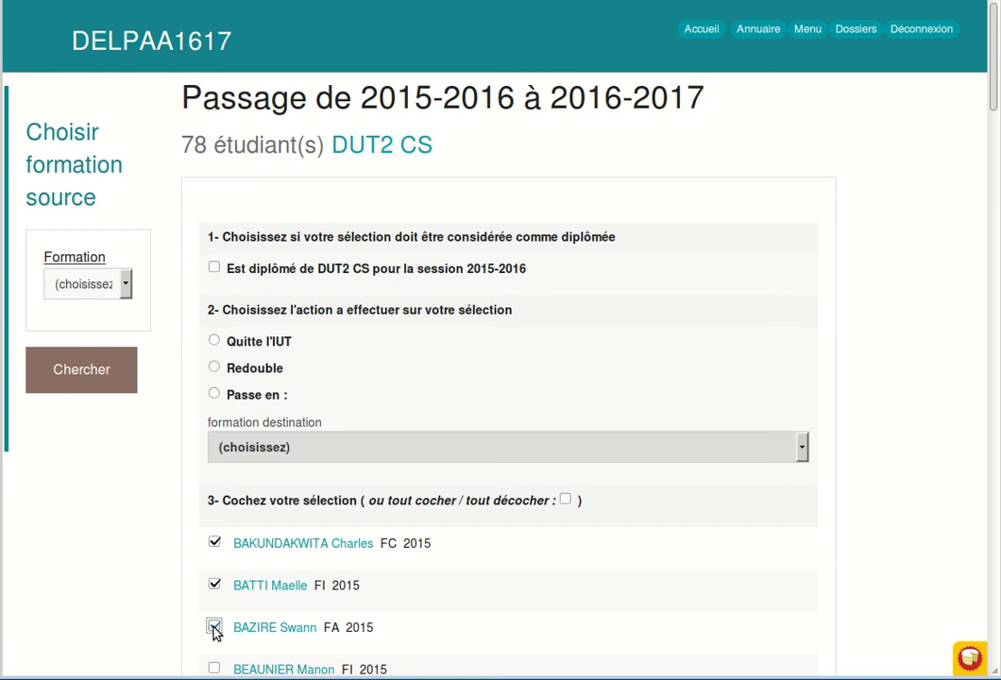
click(214, 269)
click(215, 269)
click(214, 343)
click(215, 269)
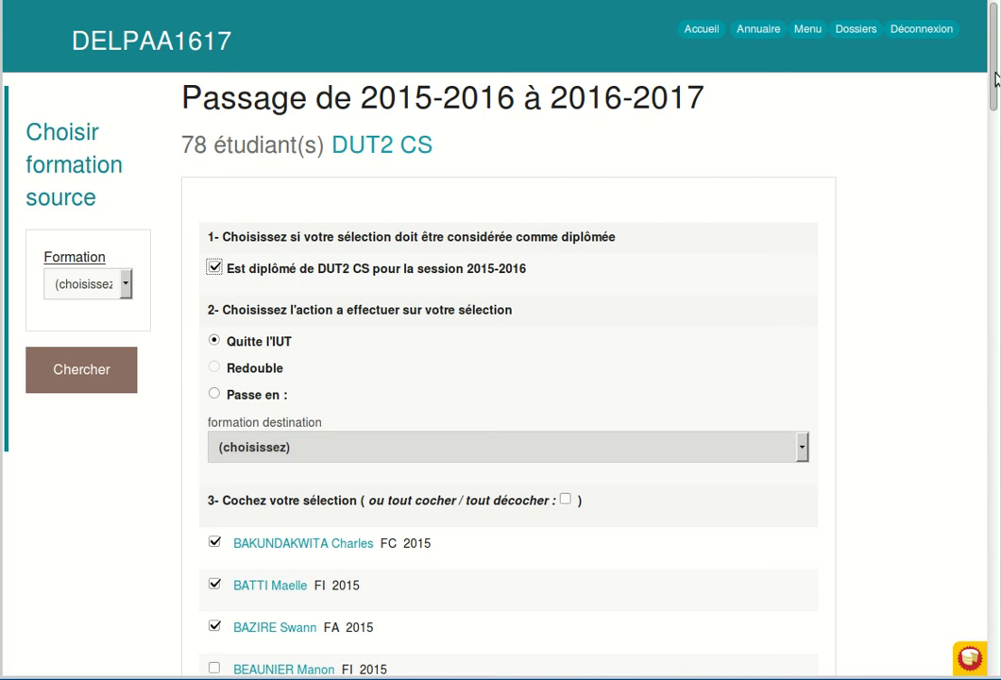
scroll(510, 378, down, 20)
click(261, 597)
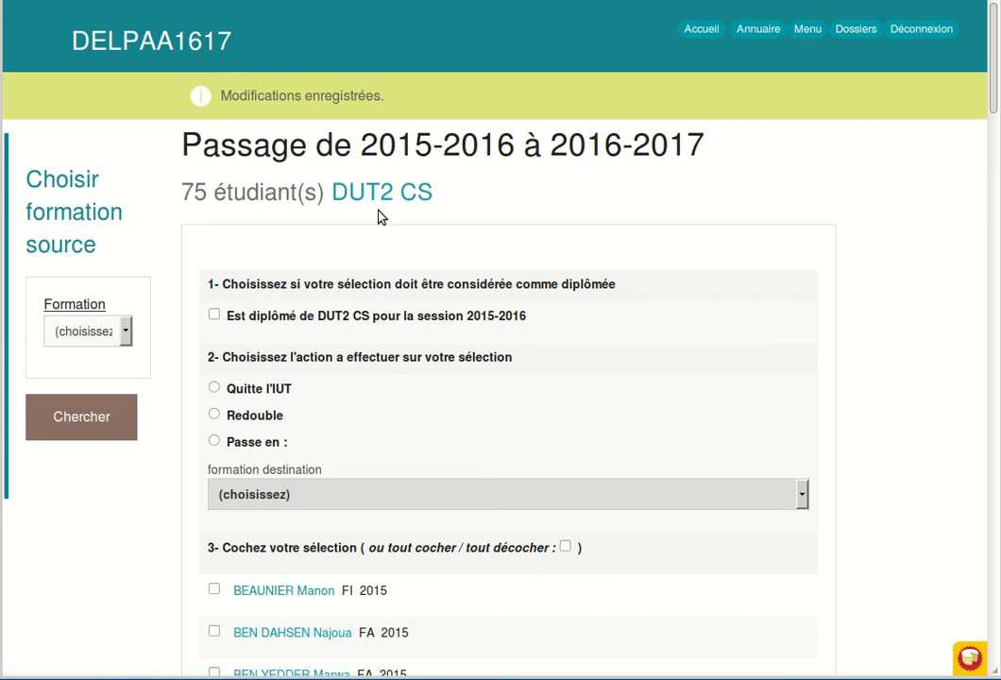
Try setting all remaining DUT2 CS students as graduates passing to LP GRENEL, and switch their action to Quitte l'IUT
click(214, 317)
click(566, 548)
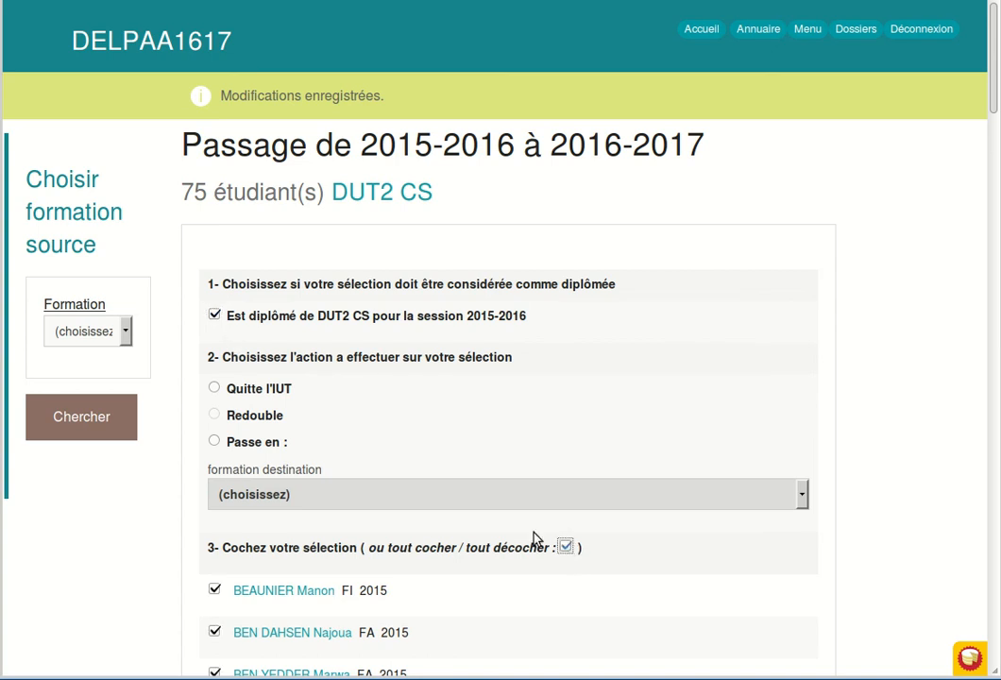
click(214, 441)
click(307, 496)
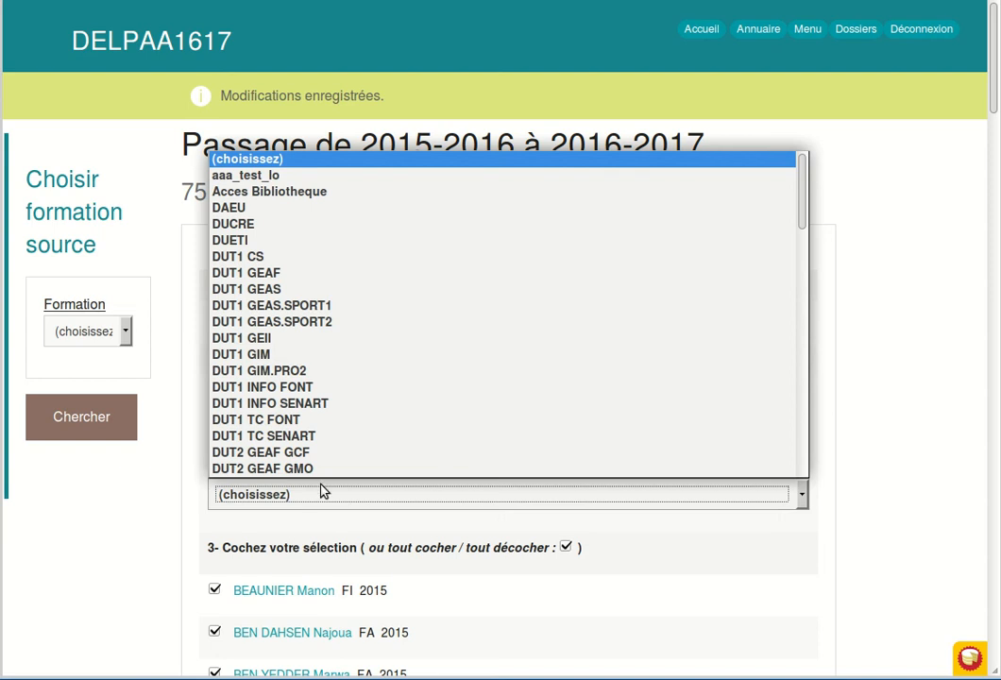
scroll(432, 364, down, 20)
scroll(274, 265, up, 3)
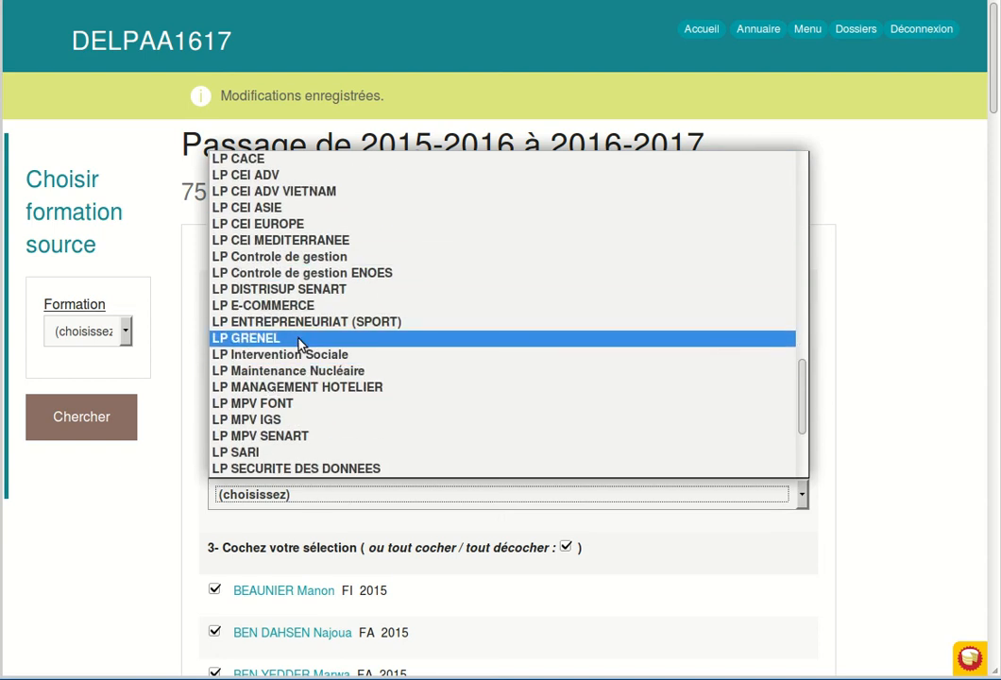
click(269, 338)
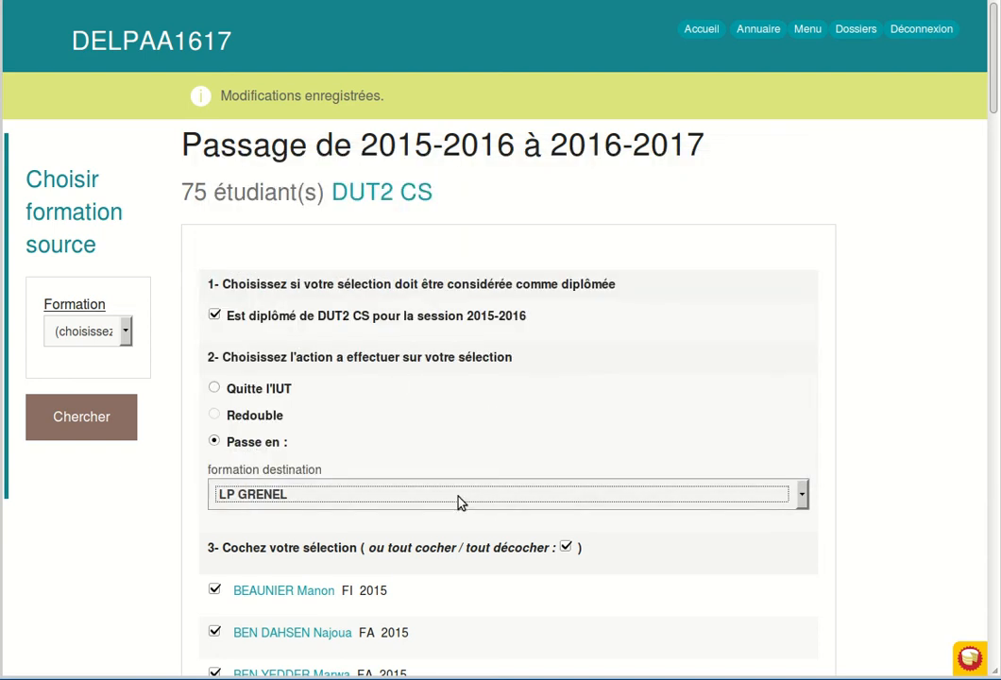
click(214, 389)
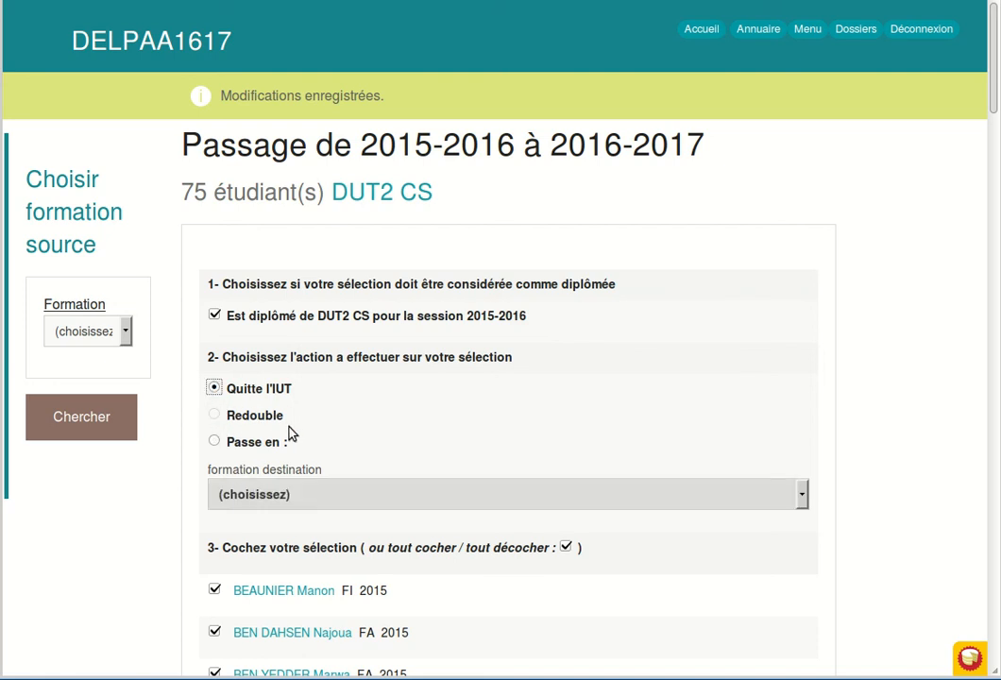
click(214, 316)
Open the session-change statistics to review the 2015-2016 students still to be transferred per formation
click(808, 29)
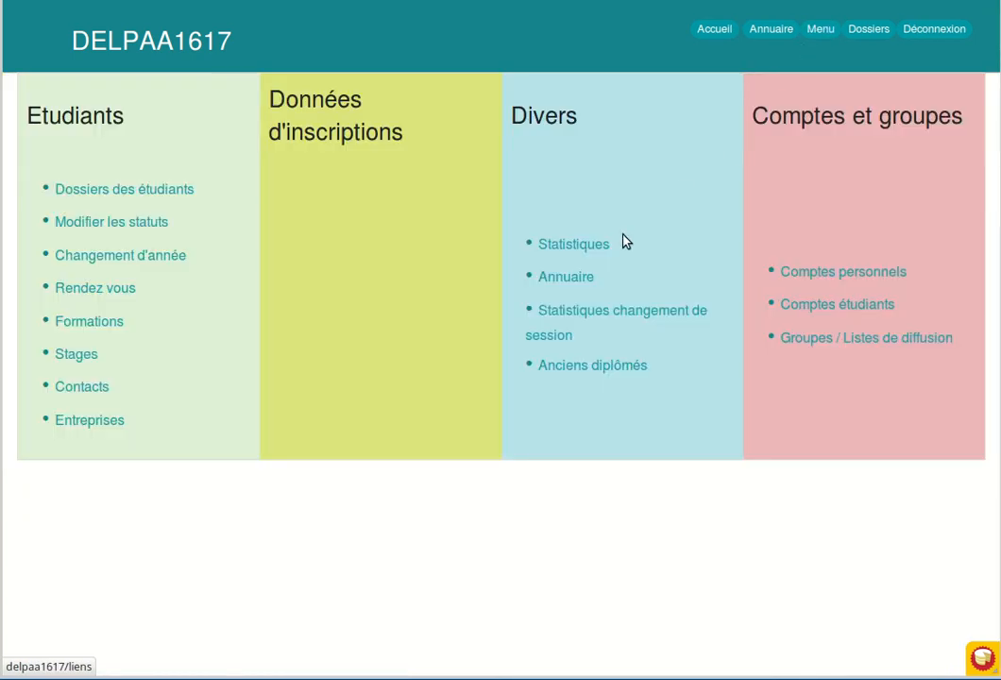
click(573, 317)
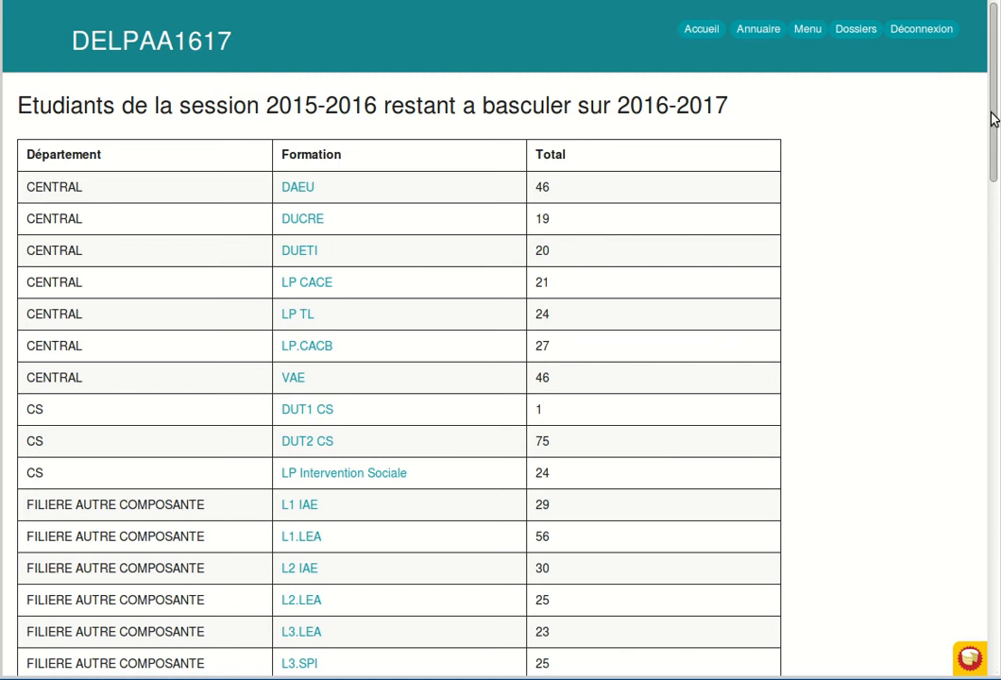
mouse_move(991, 118)
mouse_down()
mouse_move(965, 615)
mouse_move(992, 288)
mouse_move(993, 108)
mouse_up()
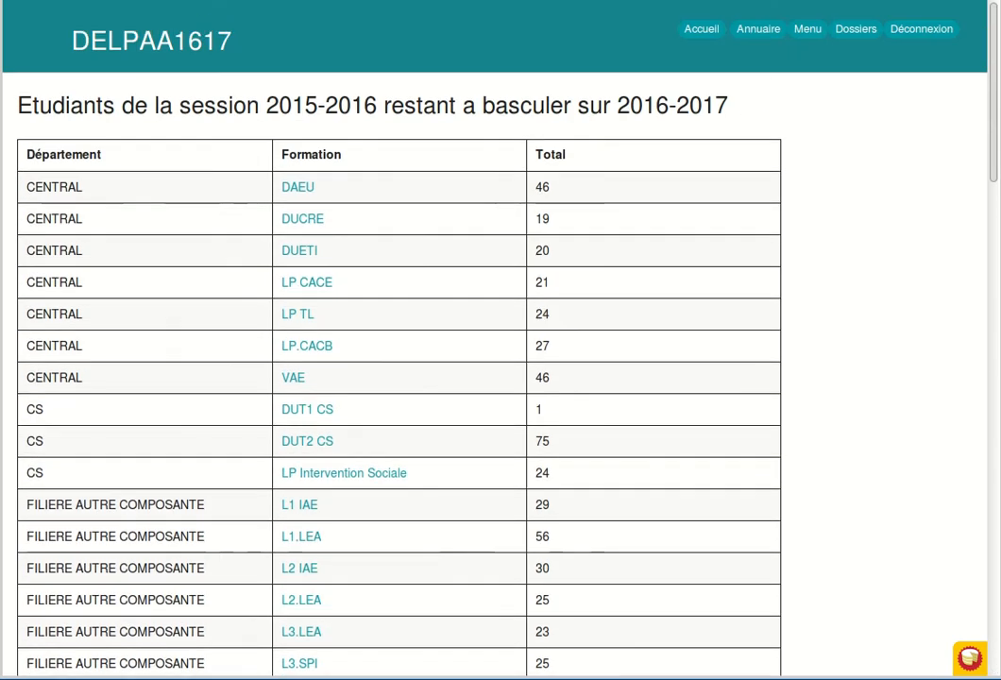
Open the Anciens diplômés list and filter it by the diploma DUT2 CS
click(799, 31)
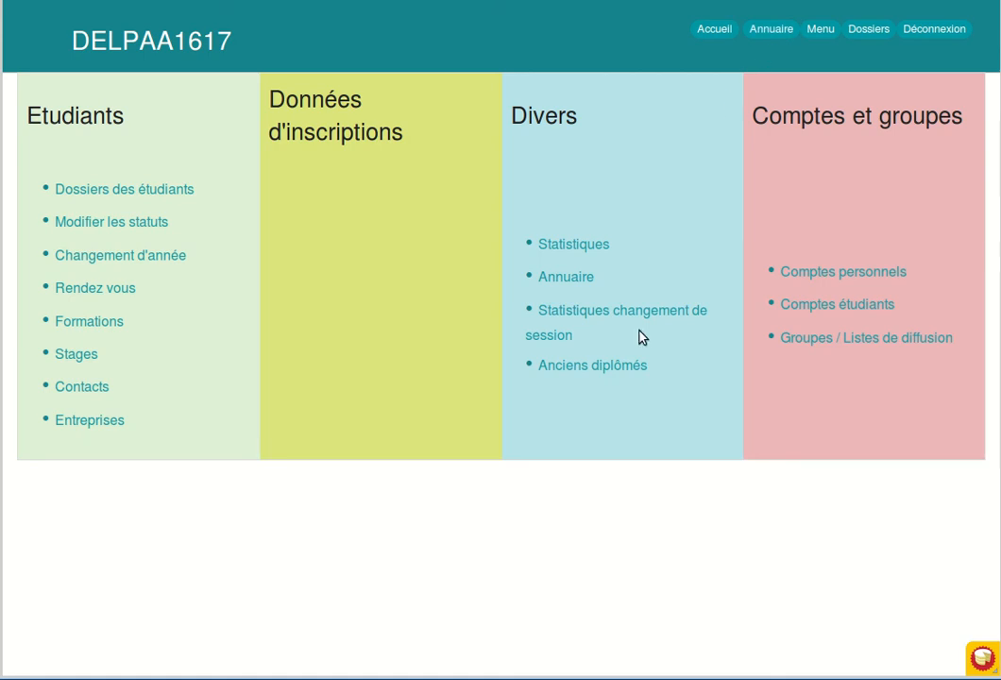
click(590, 370)
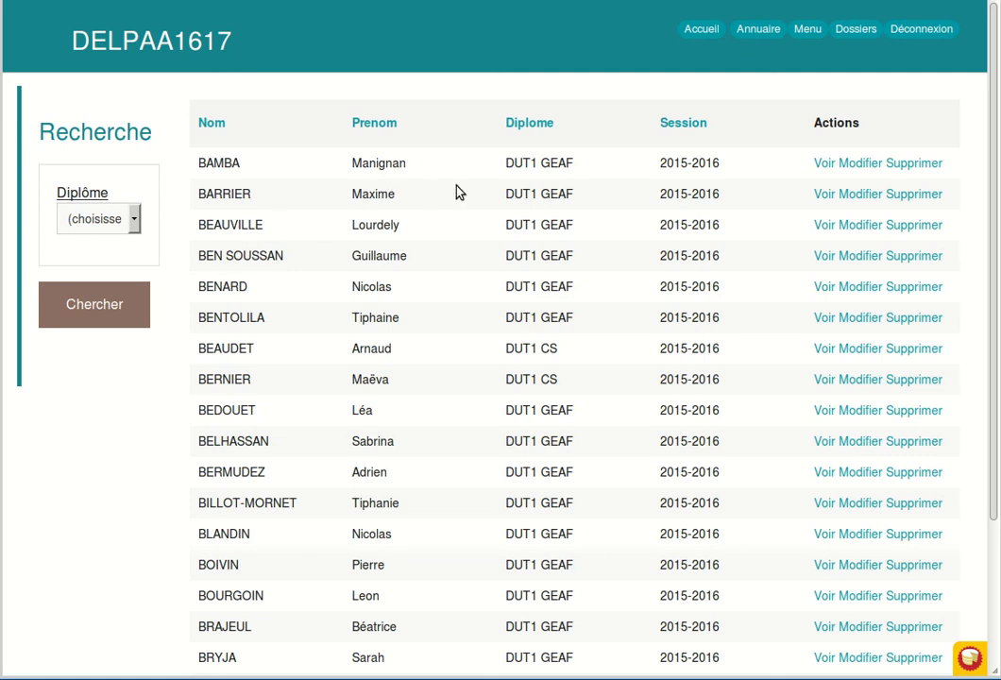
click(135, 220)
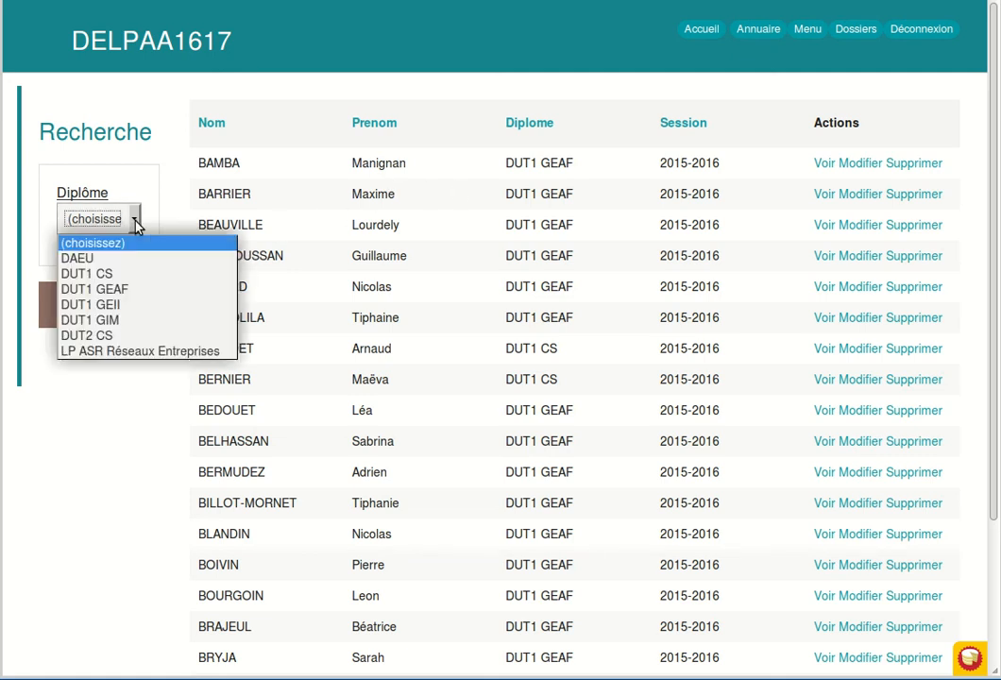
click(129, 342)
click(118, 314)
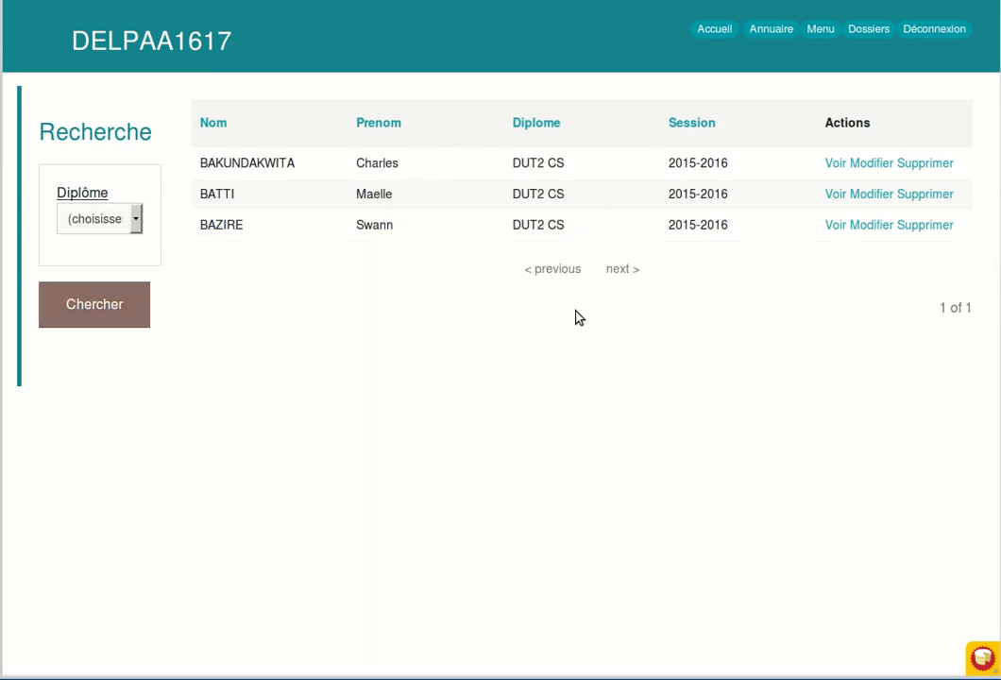
Open the first listed DUT2 CS graduate's record for editing and look through its fields
click(870, 164)
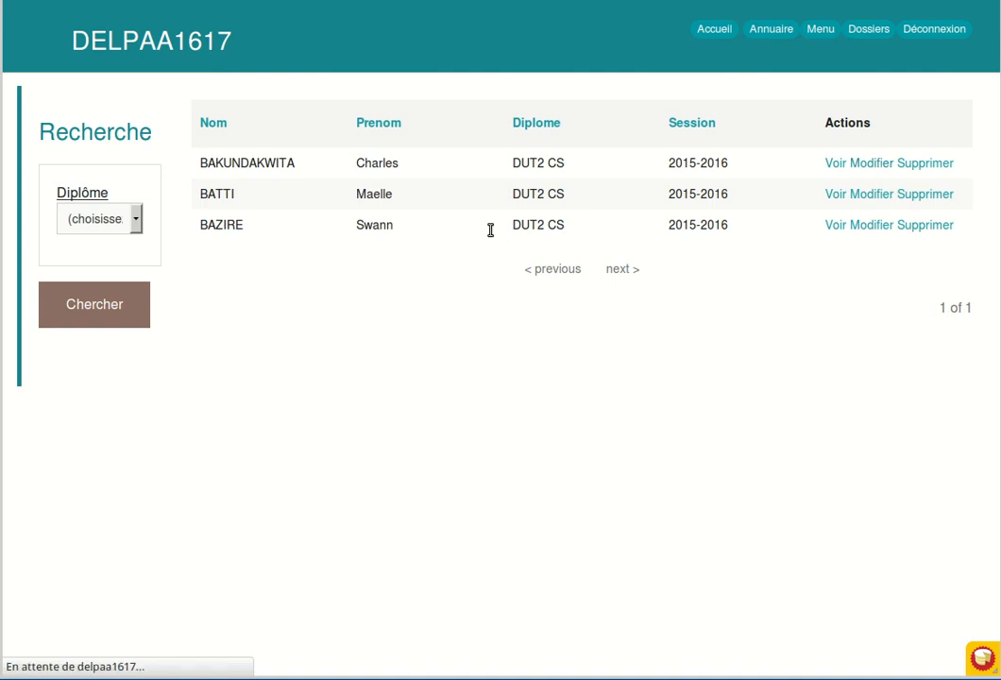
scroll(364, 199, down, 3)
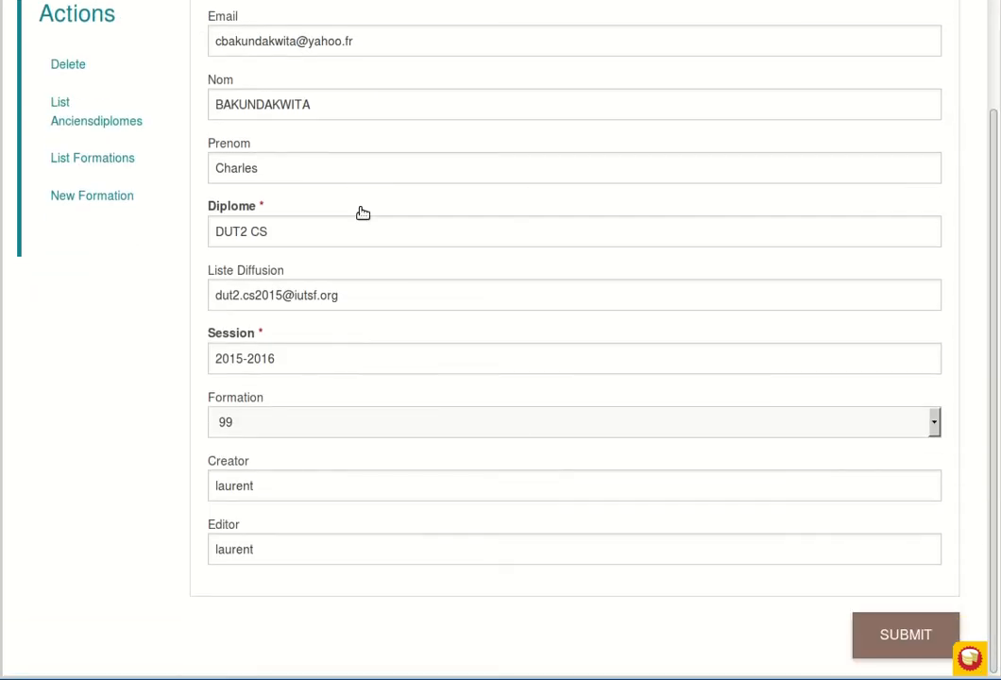
scroll(358, 521, up, 2)
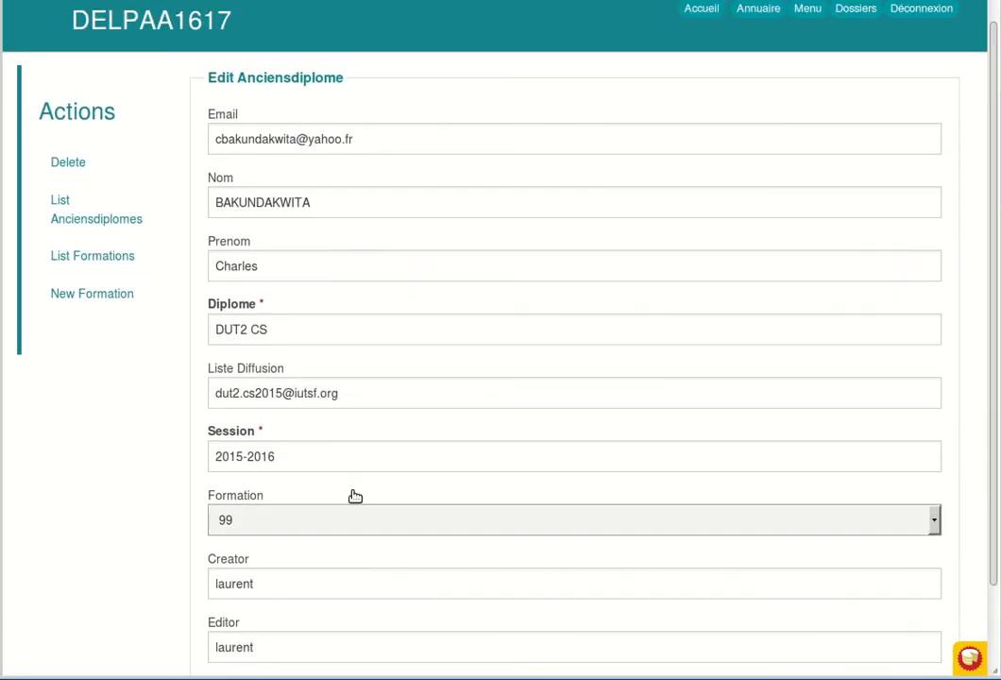
scroll(350, 494, down, 1)
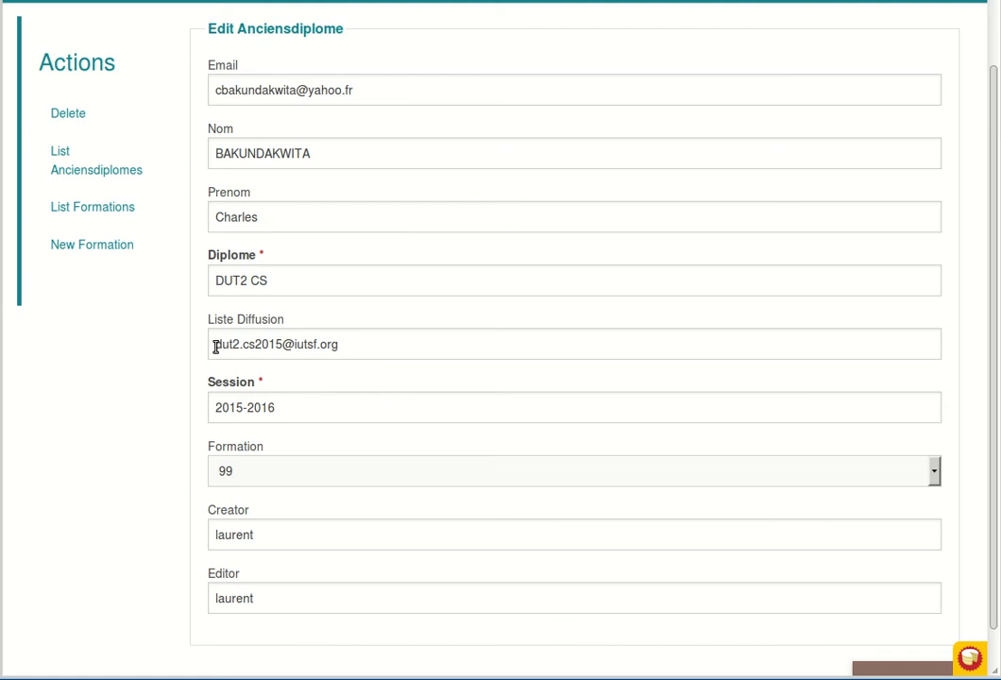
Examine the graduate's Liste Diffusion and Email fields without changing them, and return to the filtered DUT2 CS list
drag(215, 347, 373, 344)
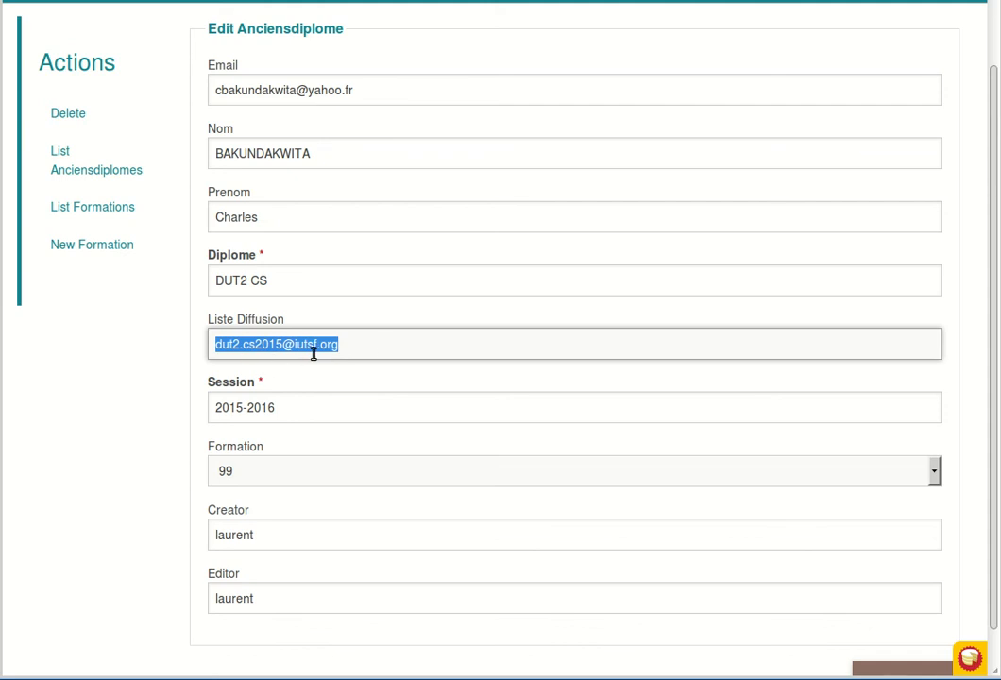
click(363, 91)
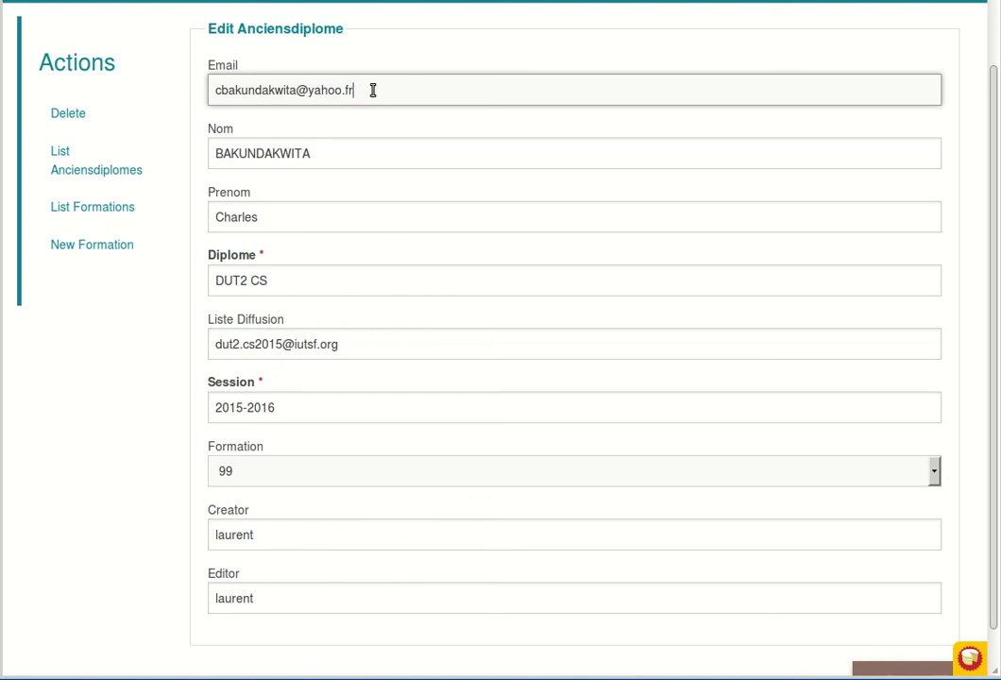
drag(372, 90, 167, 85)
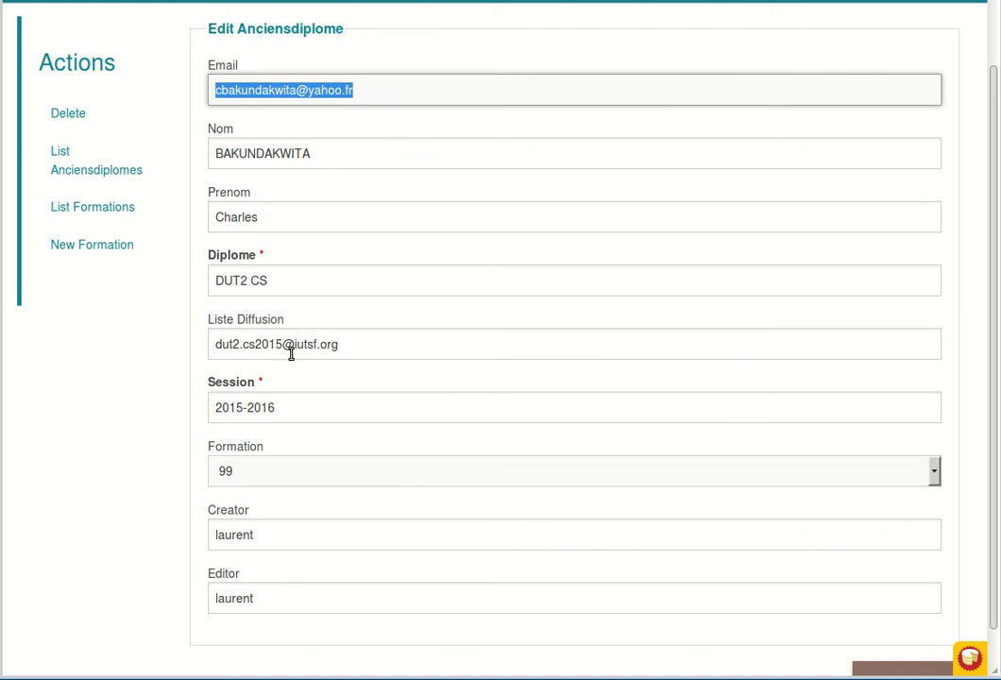
drag(347, 343, 215, 344)
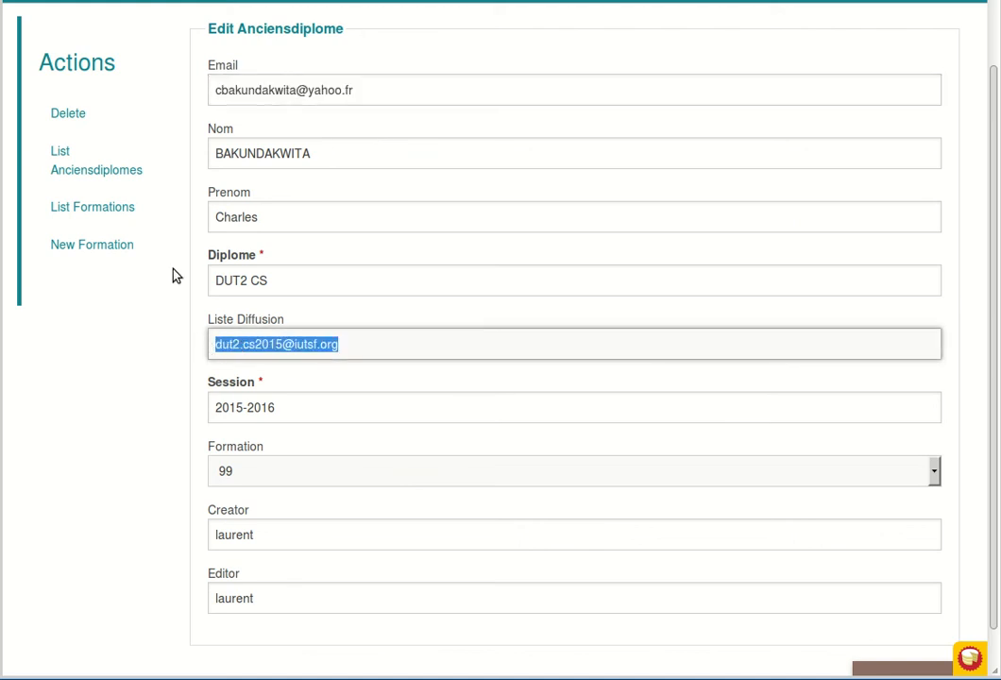
click(230, 90)
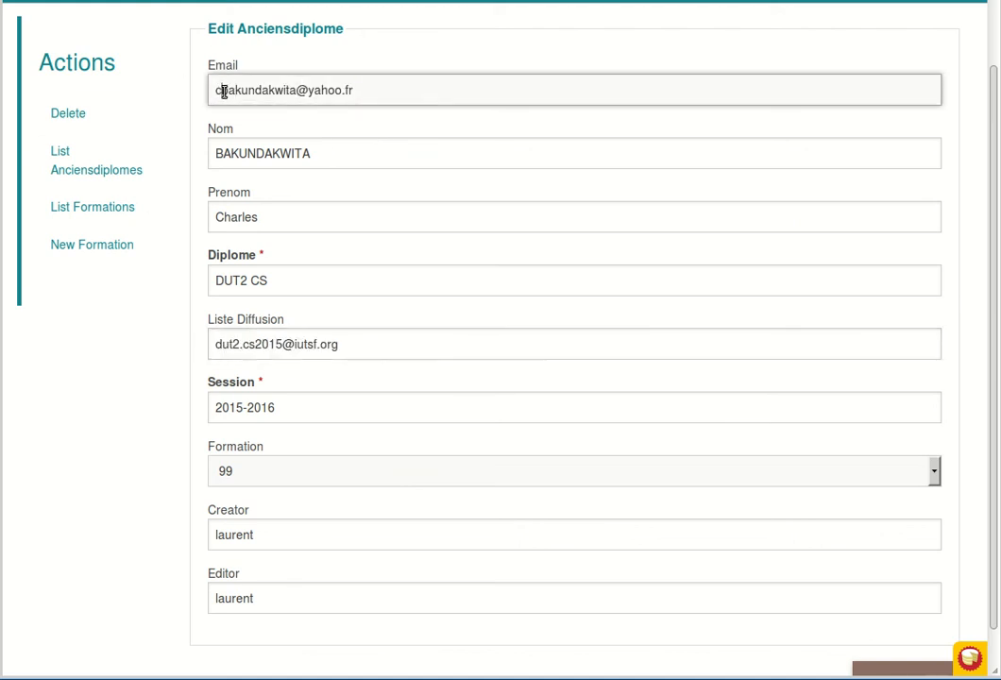
drag(222, 91, 349, 91)
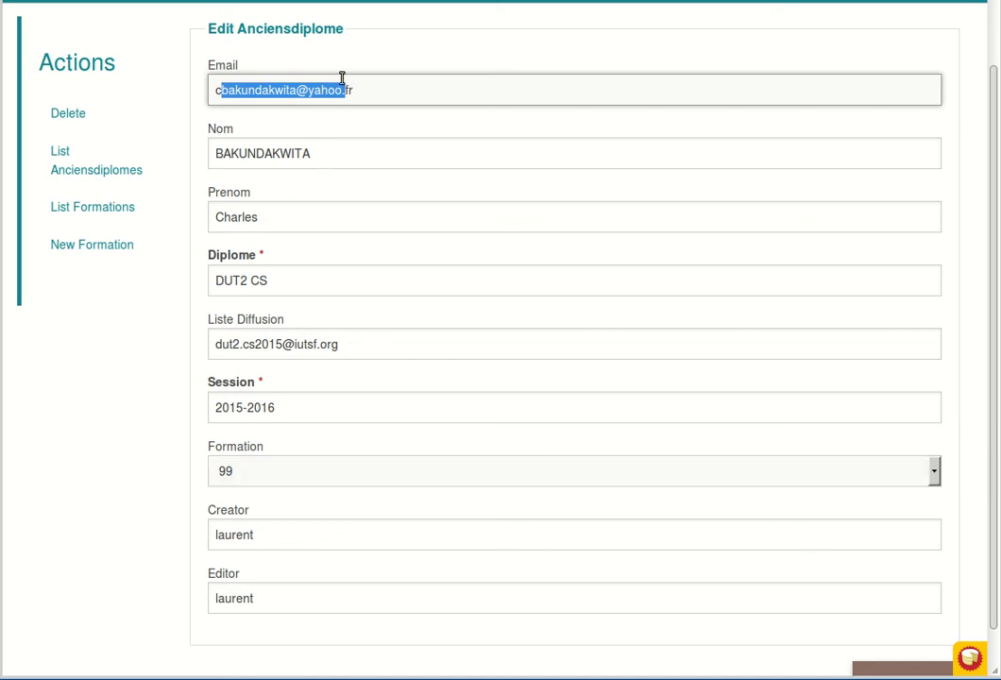
scroll(159, 183, up, 2)
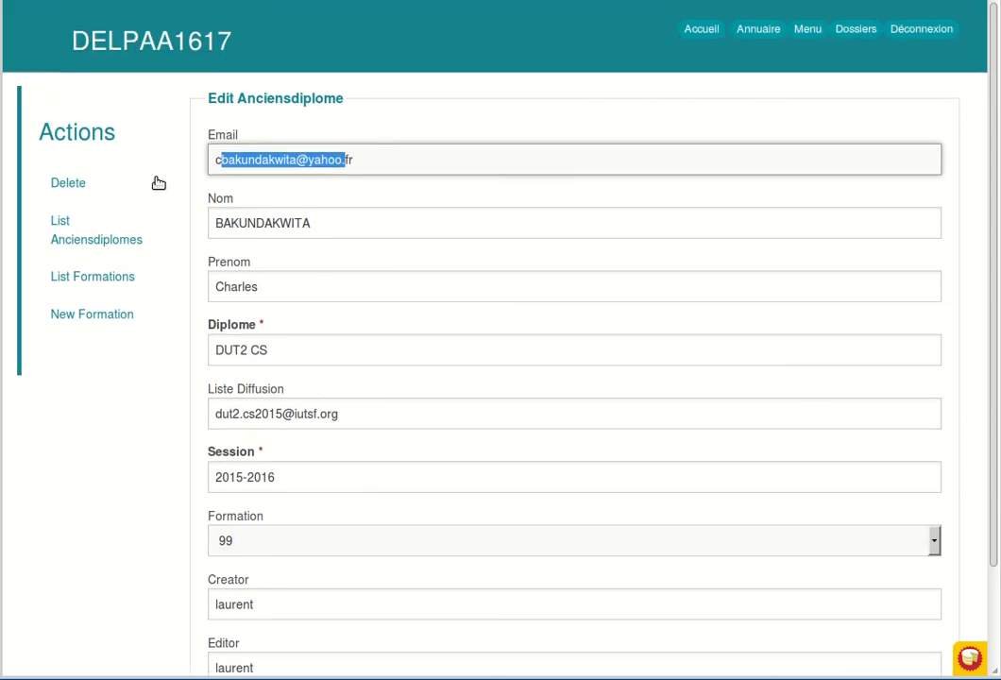
click(93, 133)
key(alt+Left)
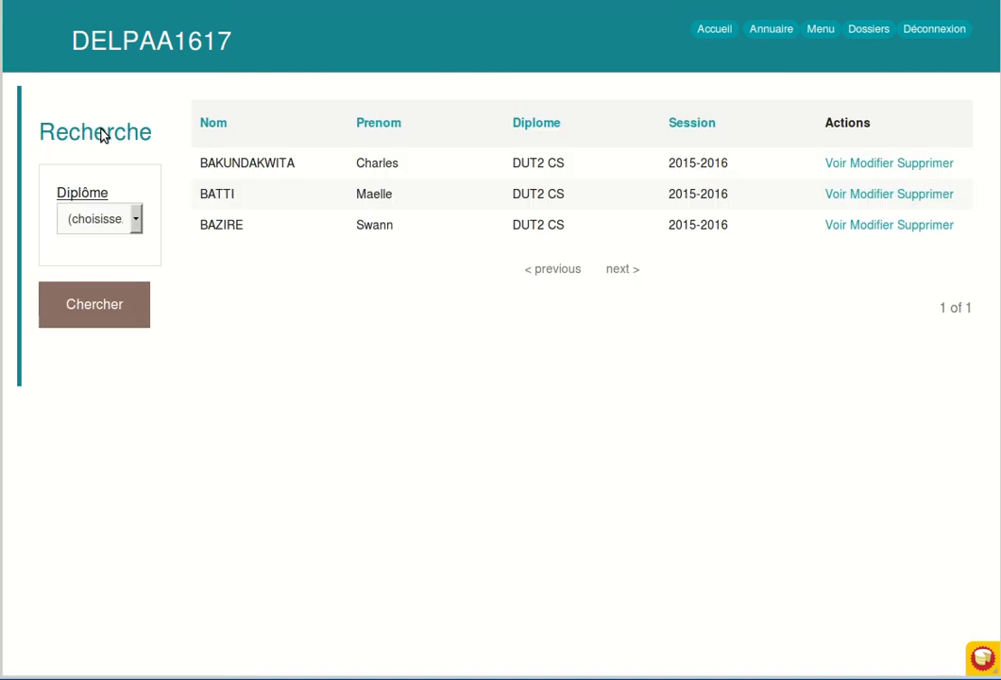